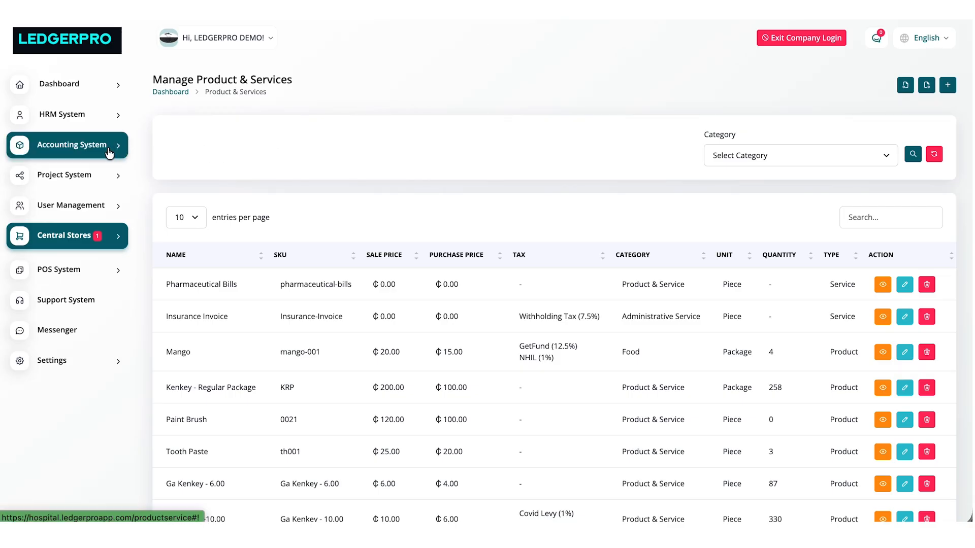
# Step: Open the purchase bills list in the accounting system and start a new bill
pyautogui.click(91, 147)
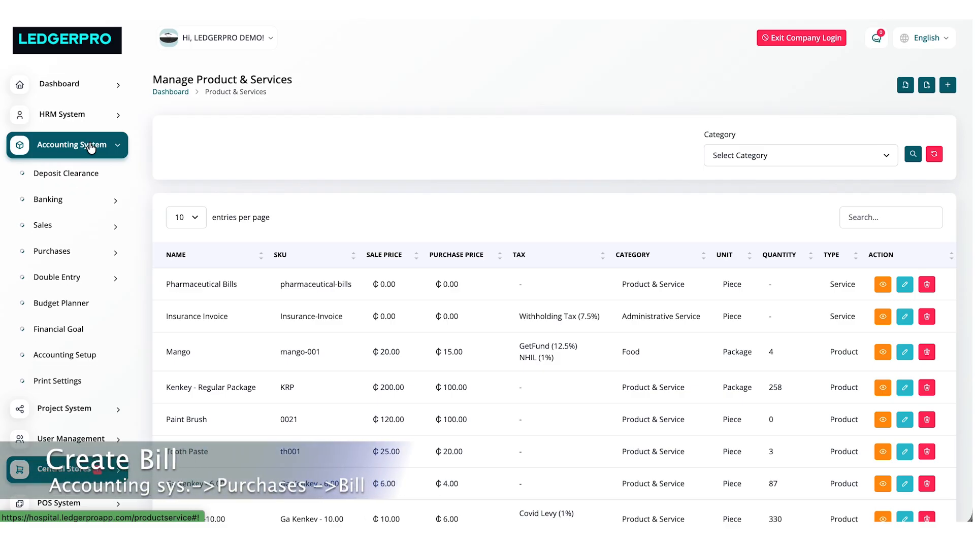
pyautogui.click(52, 251)
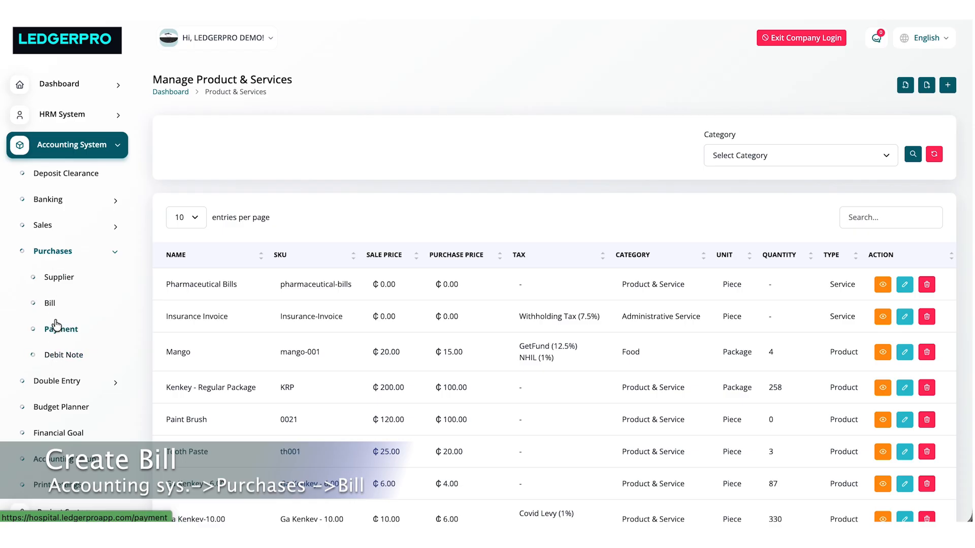
pyautogui.click(60, 281)
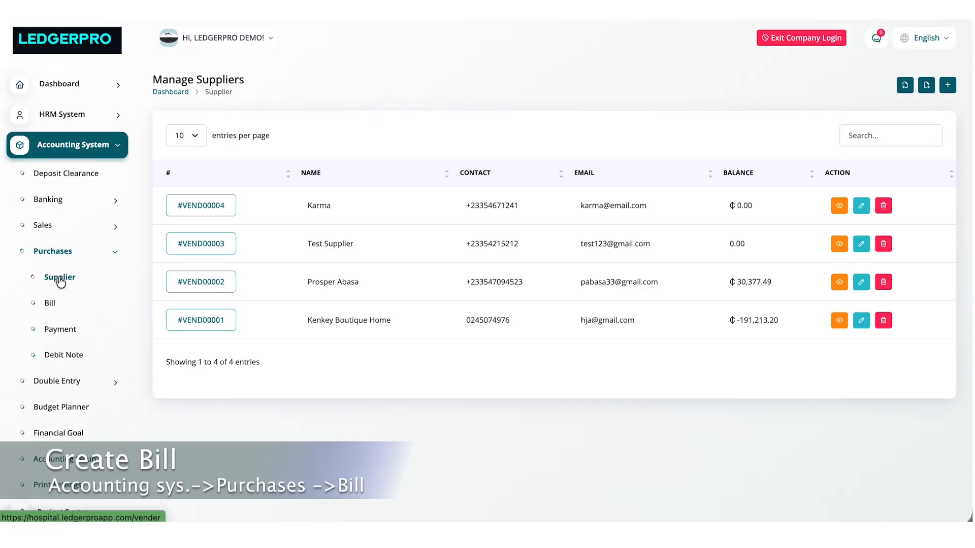
pyautogui.click(52, 304)
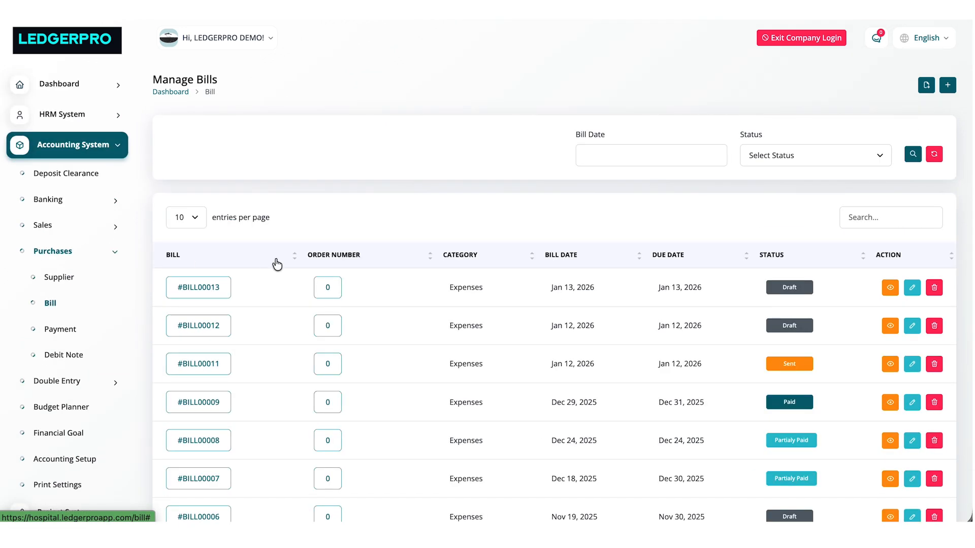
pyautogui.click(947, 85)
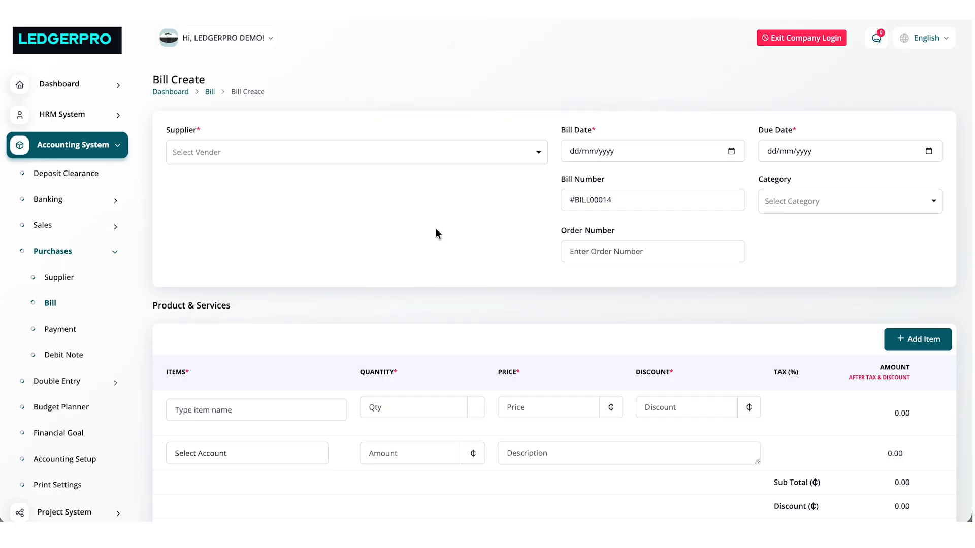
# Step: Select Karma as the bill's supplier and set the bill date to 16/01/2026
pyautogui.click(429, 158)
pyautogui.click(342, 219)
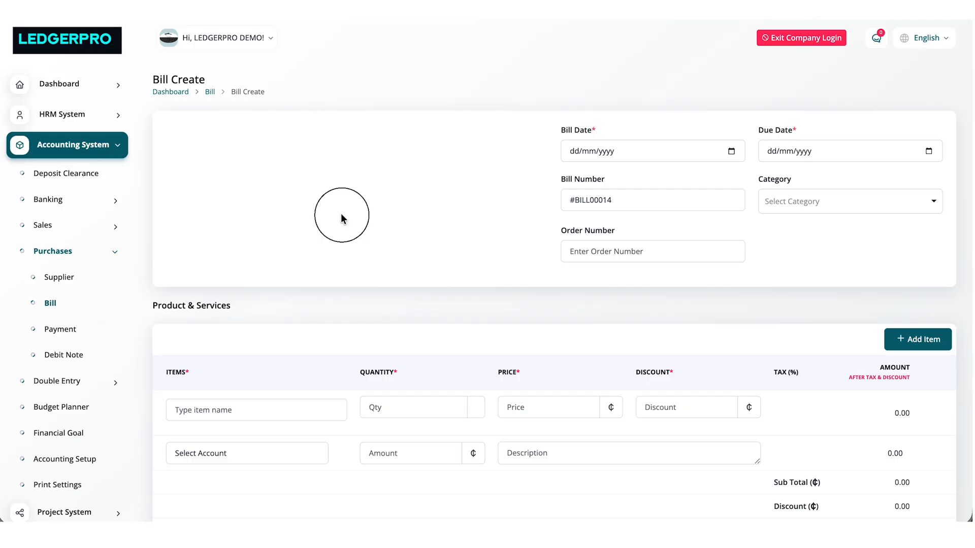
pyautogui.click(730, 151)
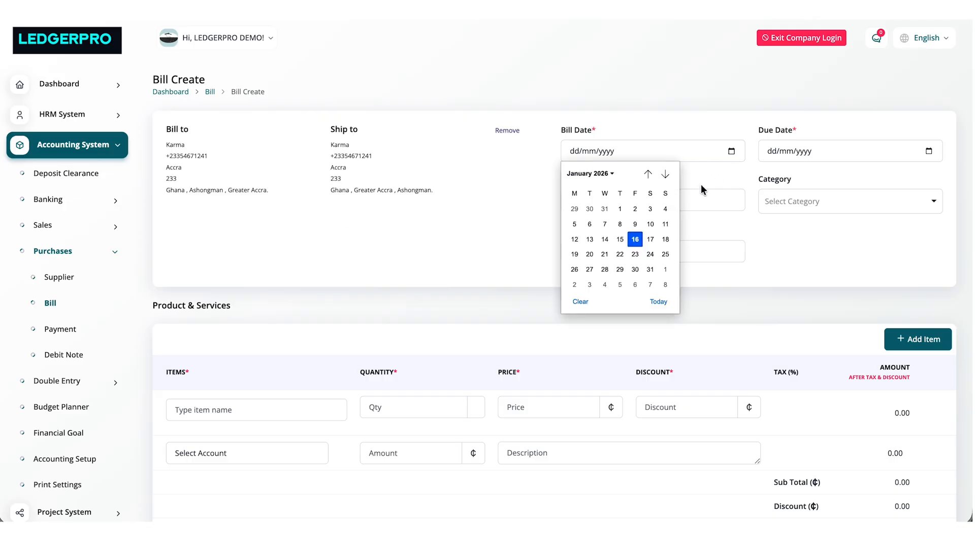
pyautogui.click(635, 239)
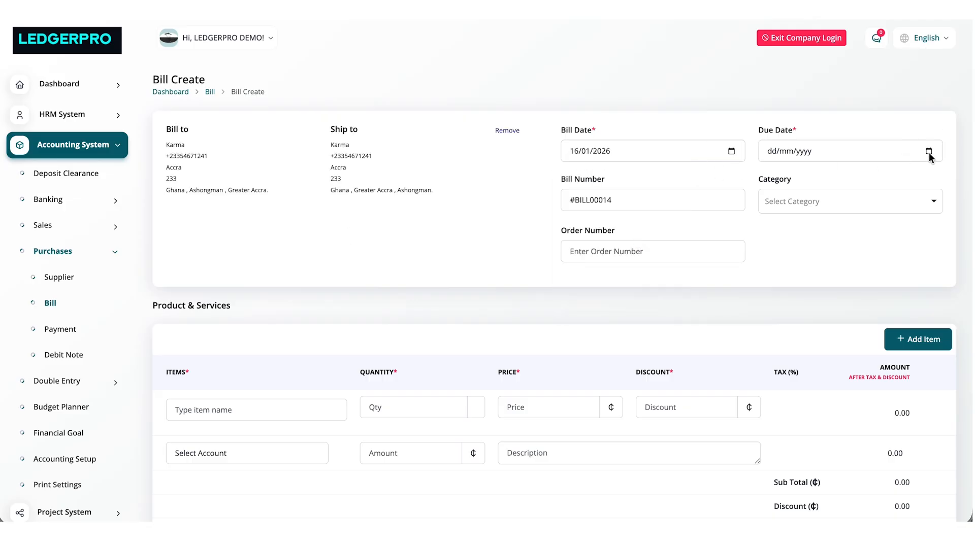
# Step: Set the bill's due date to 17/01/2026 and its category to Expenses
pyautogui.click(928, 152)
pyautogui.click(848, 241)
pyautogui.click(818, 211)
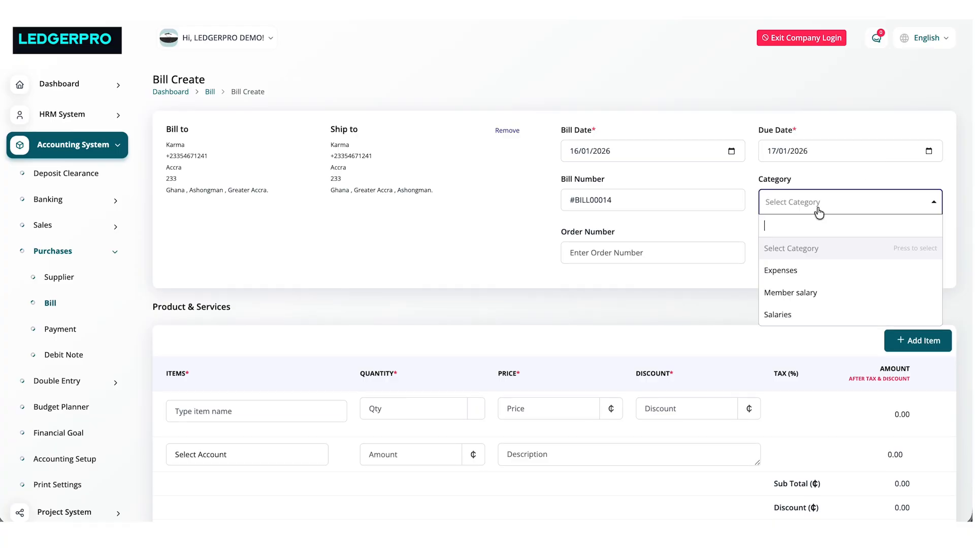
pyautogui.click(784, 273)
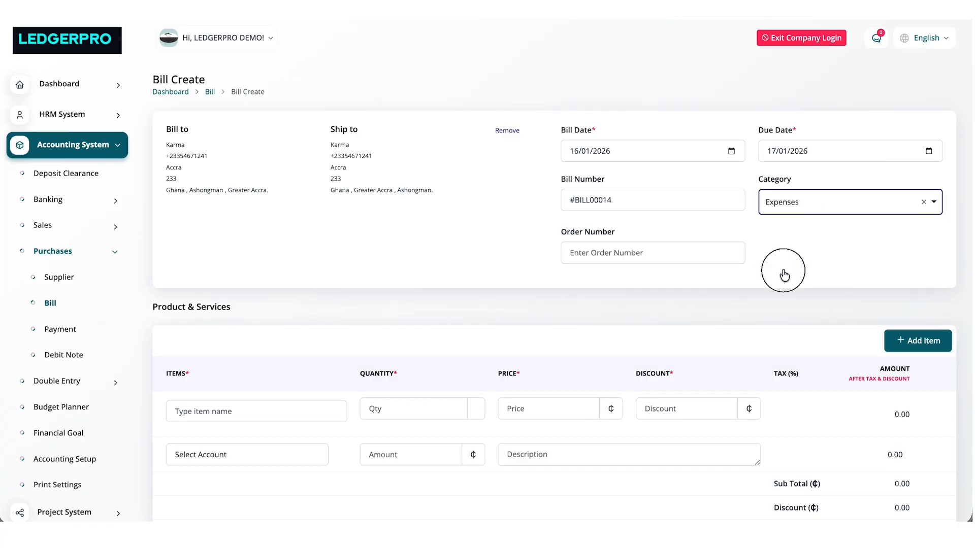
# Step: Add Pharmaceutical Bills as the bill's item and set its price to 20000
pyautogui.click(246, 412)
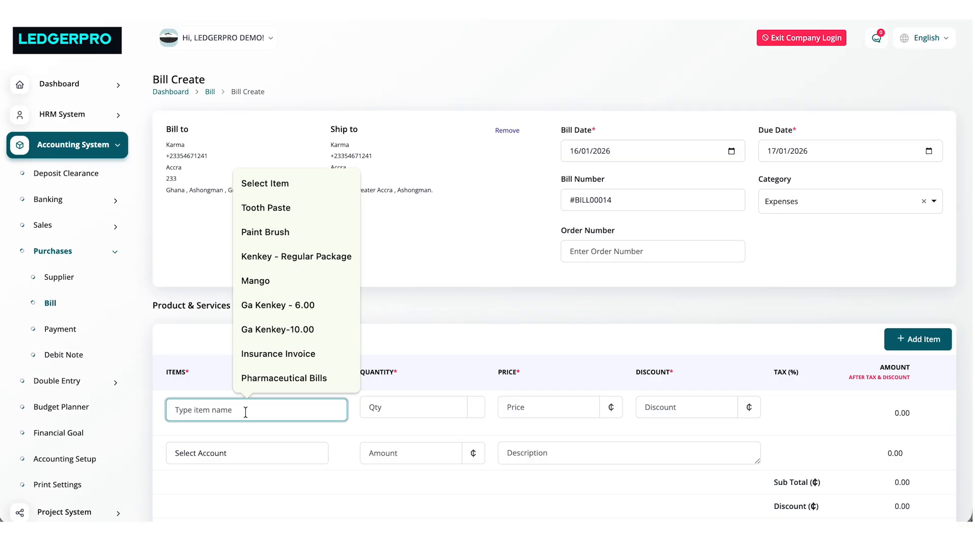
pyautogui.click(265, 378)
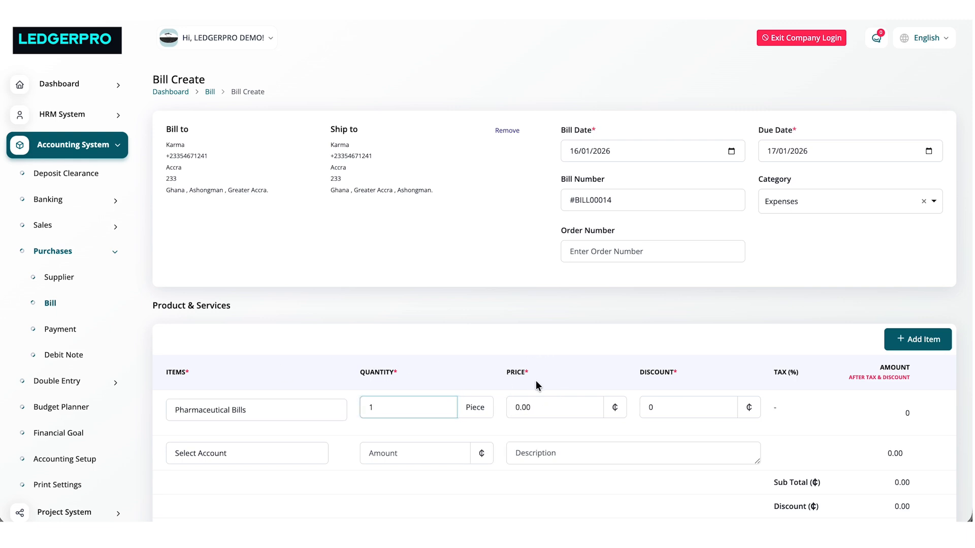
pyautogui.click(535, 409)
pyautogui.doubleClick(521, 409)
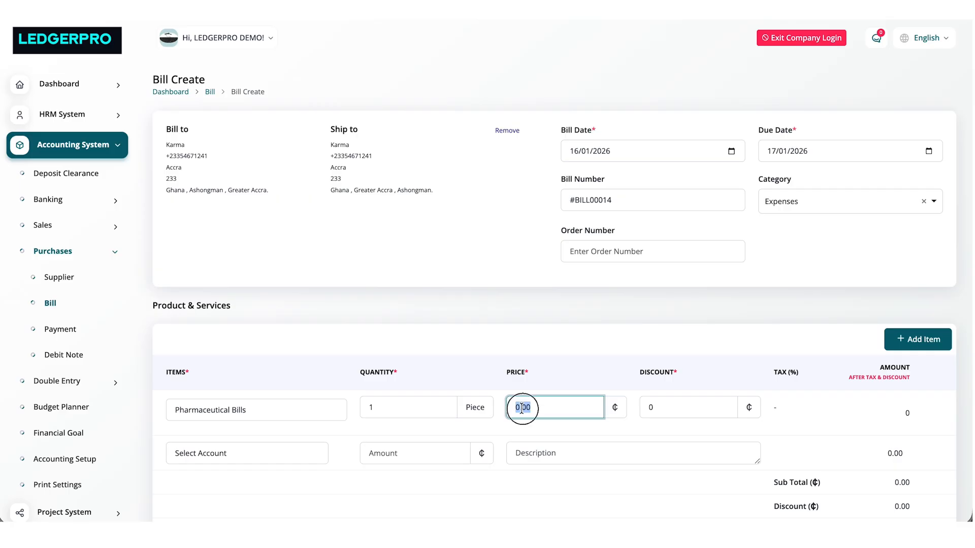
pyautogui.write('20000')
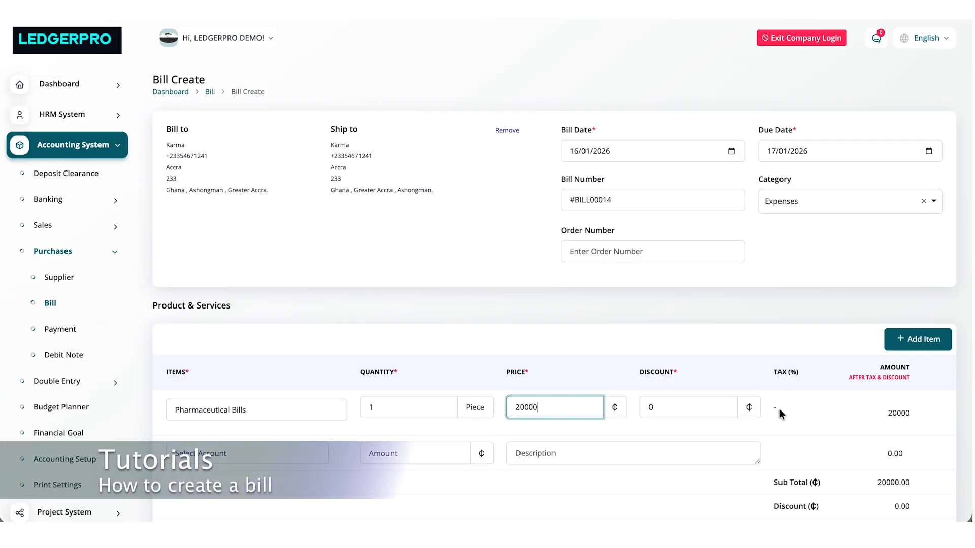
# Step: Try discounts of 20 and 100 on the Pharmaceutical Bills item, and set the discount back to 0
pyautogui.click(646, 407)
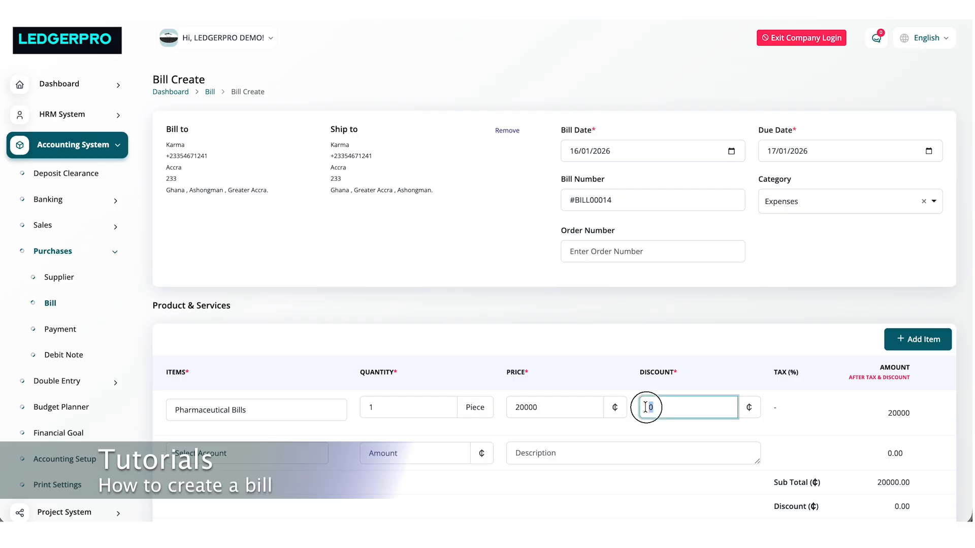
pyautogui.write('20')
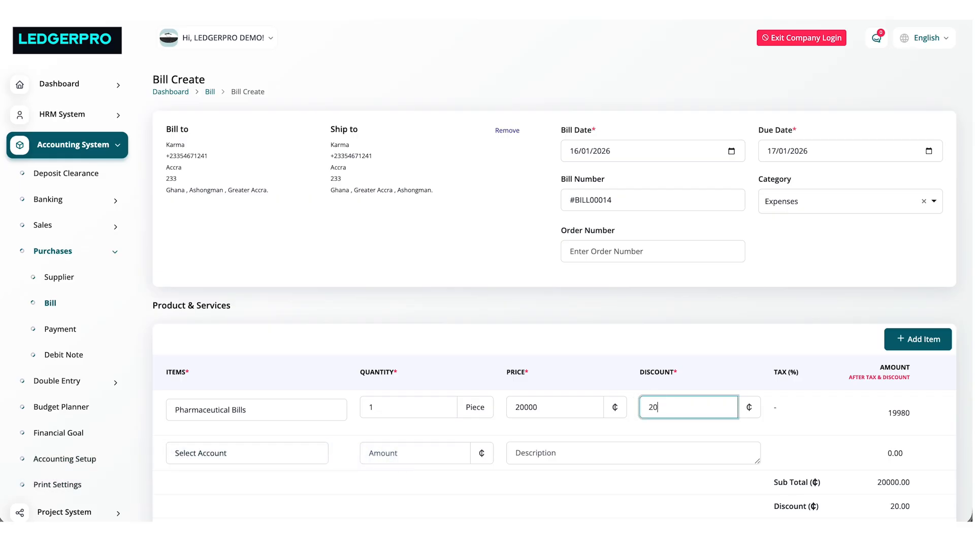
pyautogui.doubleClick(648, 411)
pyautogui.write('100')
pyautogui.doubleClick(654, 409)
pyautogui.write('0')
pyautogui.click(795, 410)
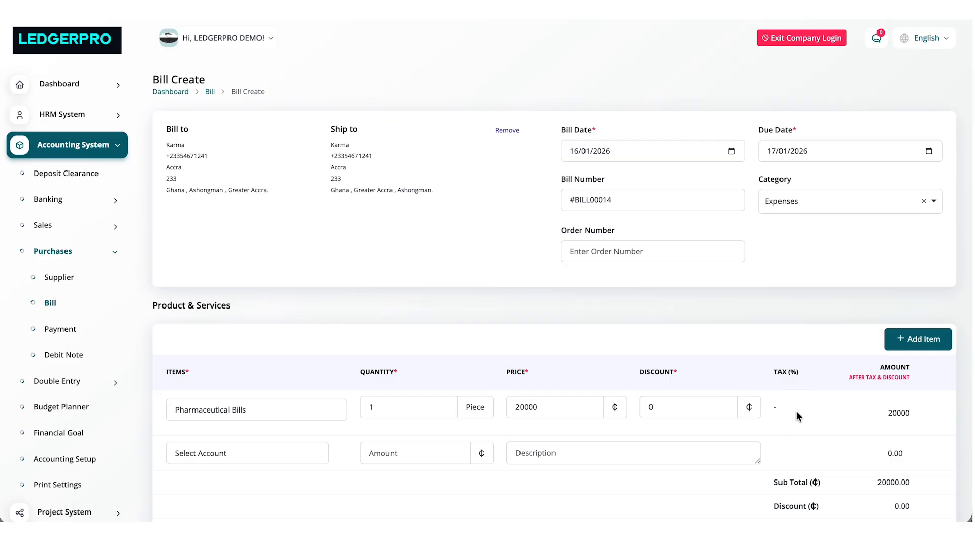
# Step: Review the entered bill details and totals, and create the bill
pyautogui.scroll(-2, 796, 410)
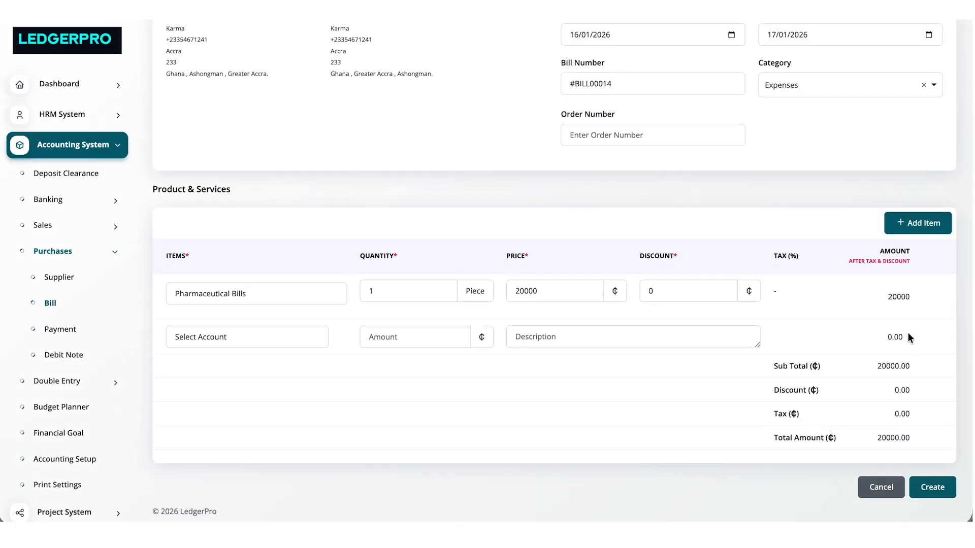
pyautogui.scroll(2, 907, 330)
pyautogui.scroll(-2, 909, 337)
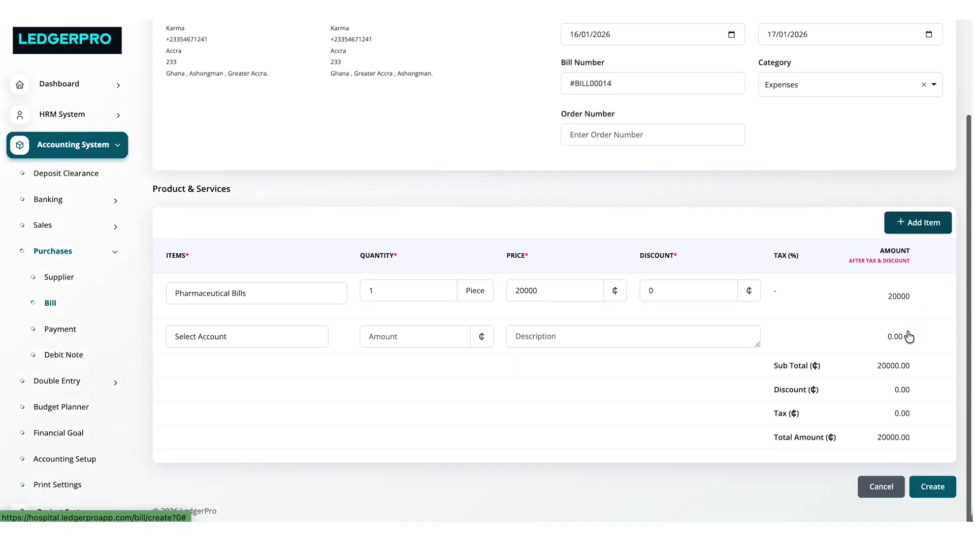
pyautogui.scroll(2, 909, 337)
pyautogui.scroll(-1, 908, 336)
pyautogui.scroll(-2, 908, 336)
pyautogui.scroll(2, 907, 333)
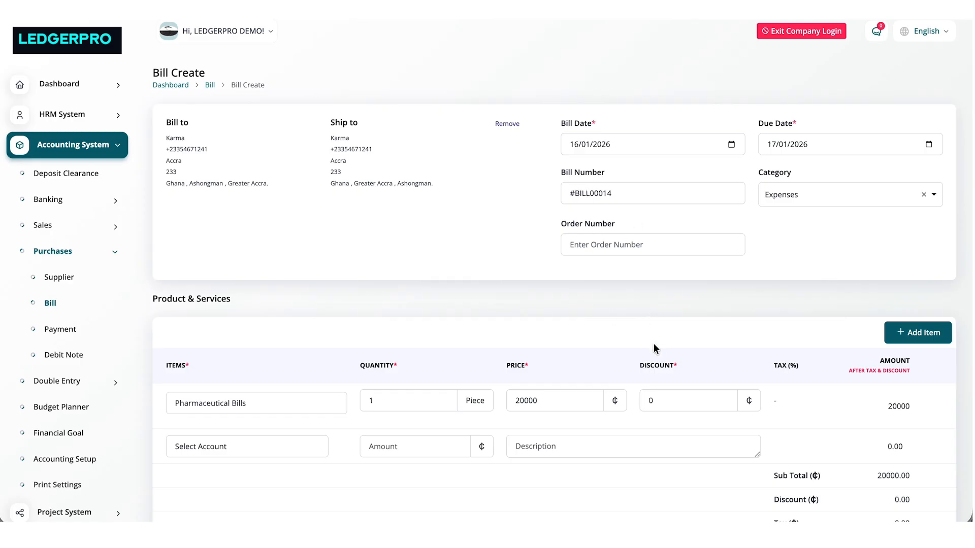
pyautogui.scroll(-2, 654, 343)
pyautogui.click(926, 490)
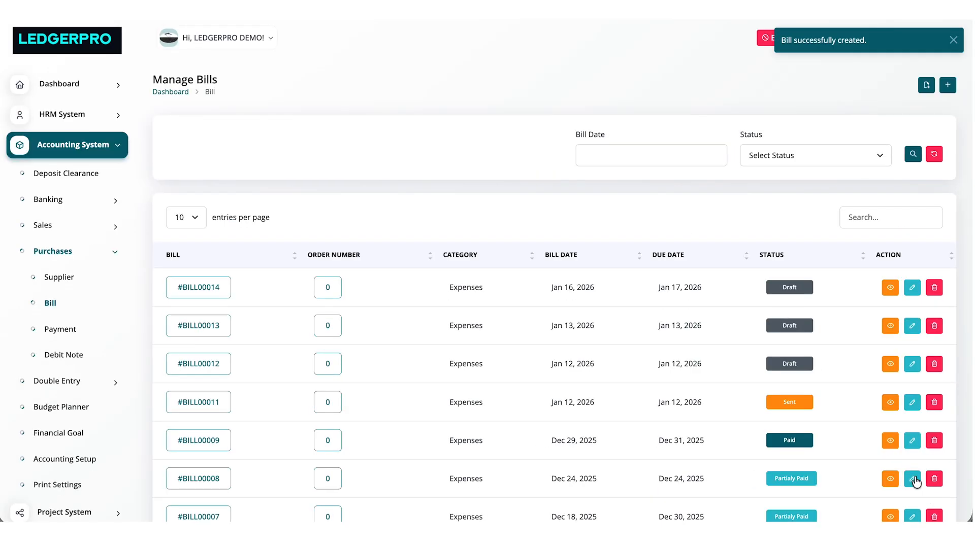
# Step: Edit the newly created bill to set the Pharmaceutical Bills price to 30000.00, and save the update
pyautogui.click(912, 289)
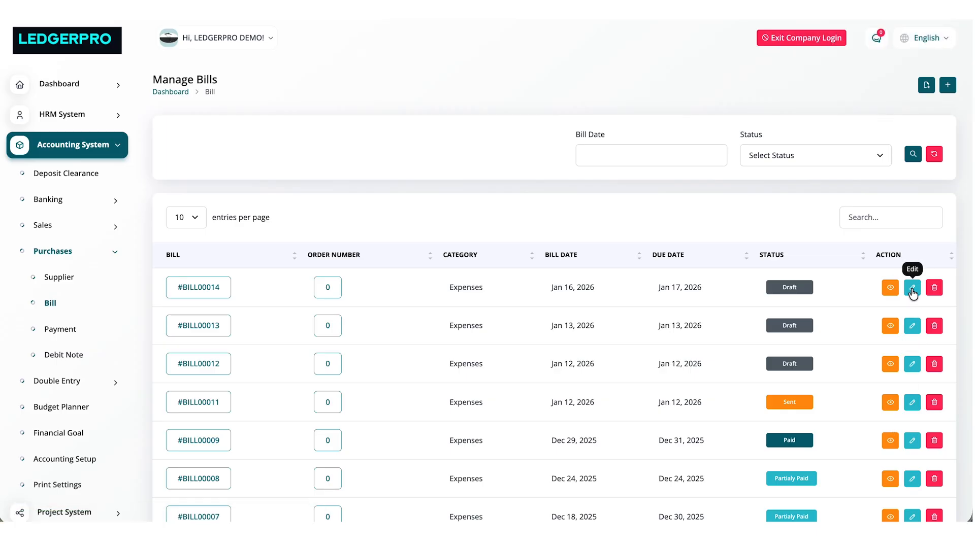
pyautogui.click(508, 405)
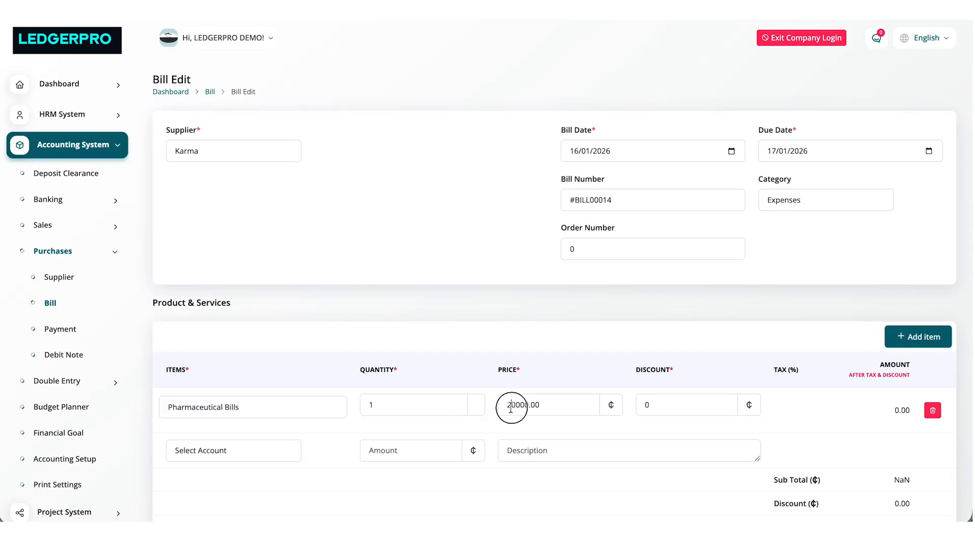
pyautogui.press('Delete')
pyautogui.write('3')
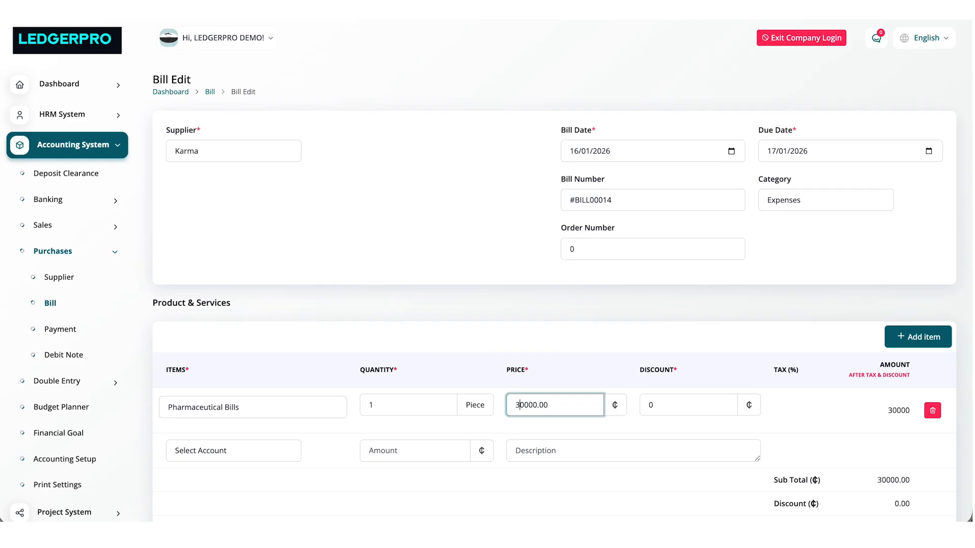
pyautogui.scroll(-3, 793, 437)
pyautogui.click(928, 488)
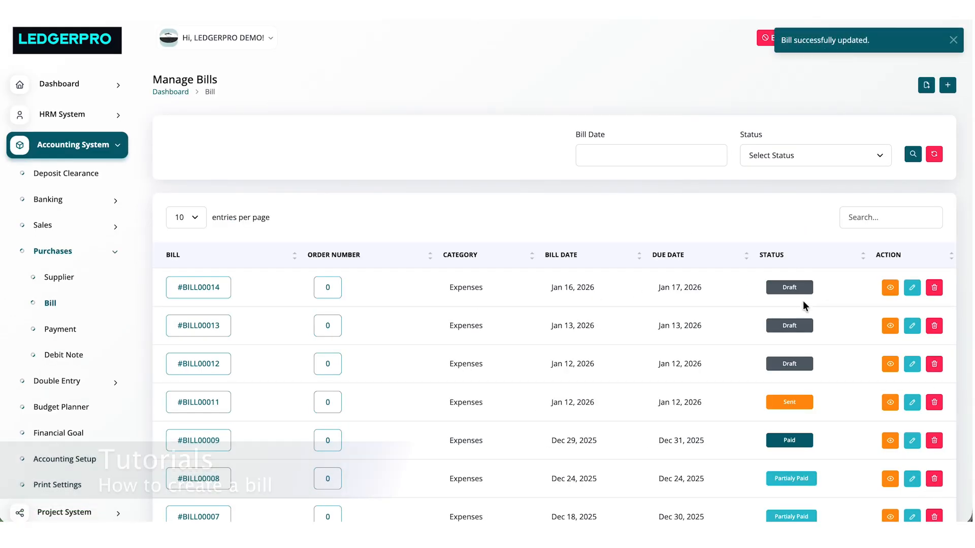
# Step: Open the new bill's details and send the bill
pyautogui.click(890, 290)
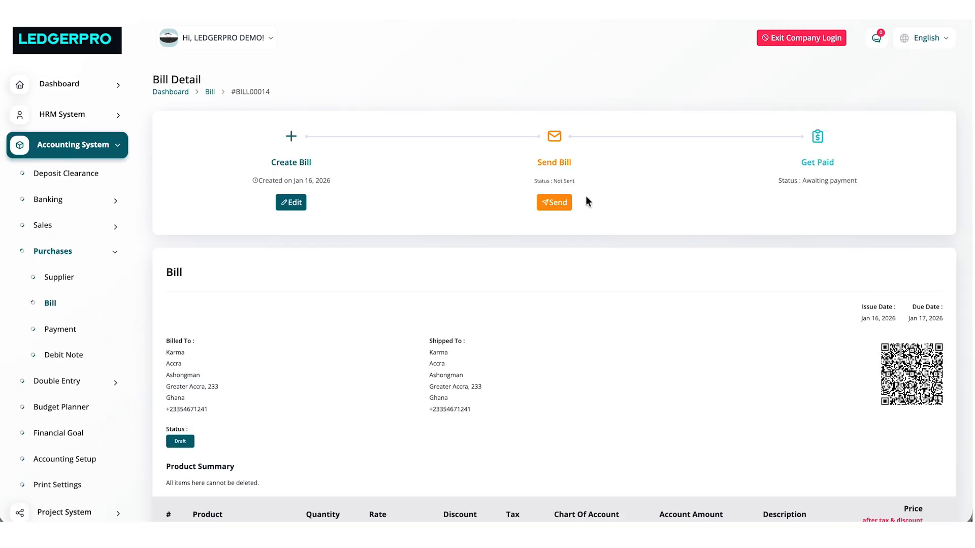
pyautogui.click(557, 204)
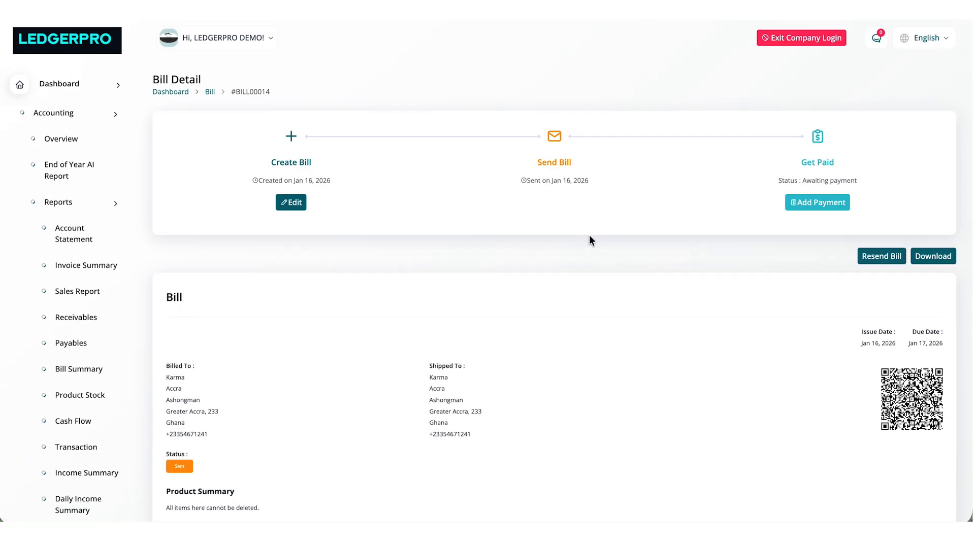
pyautogui.click(802, 211)
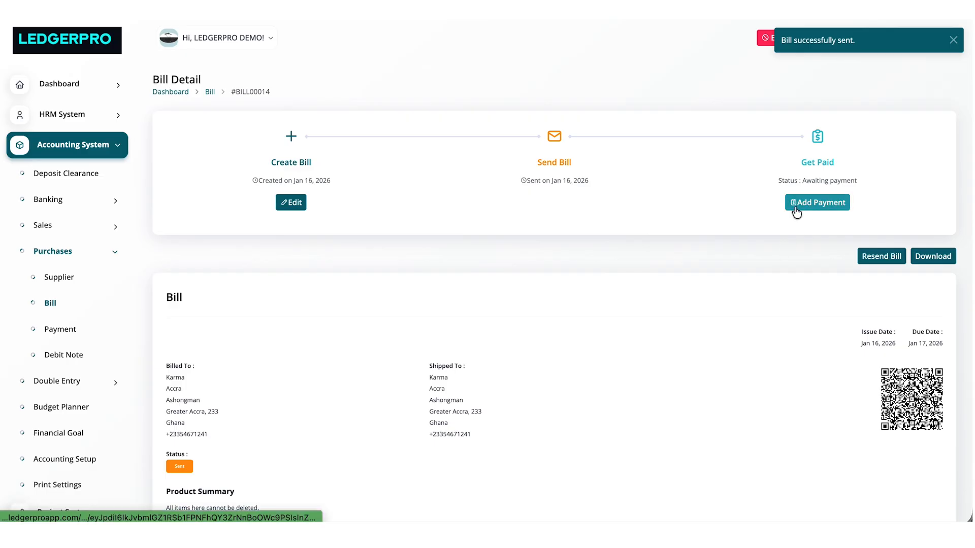
# Step: Review the sent bill's product and payment summaries, and download the bill
pyautogui.scroll(-2, 769, 205)
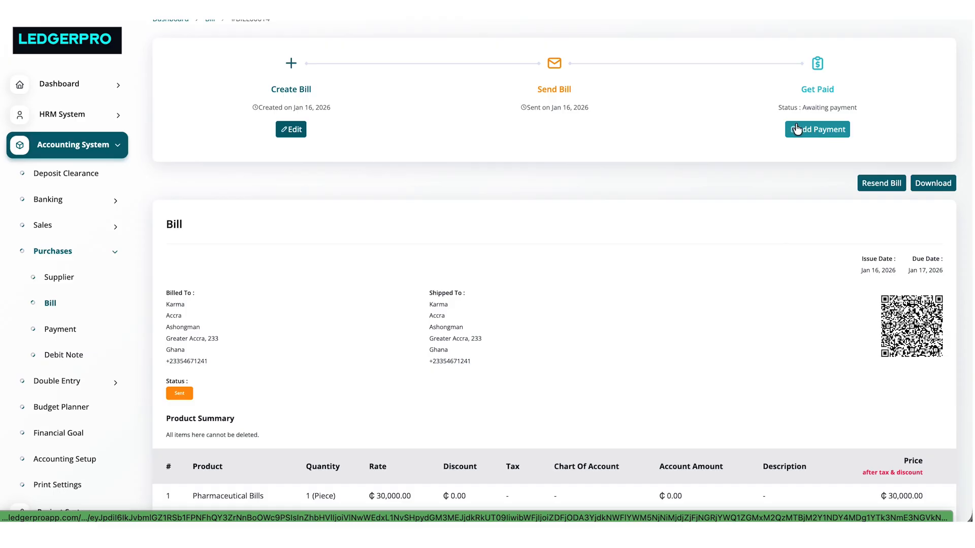
pyautogui.scroll(-7, 668, 258)
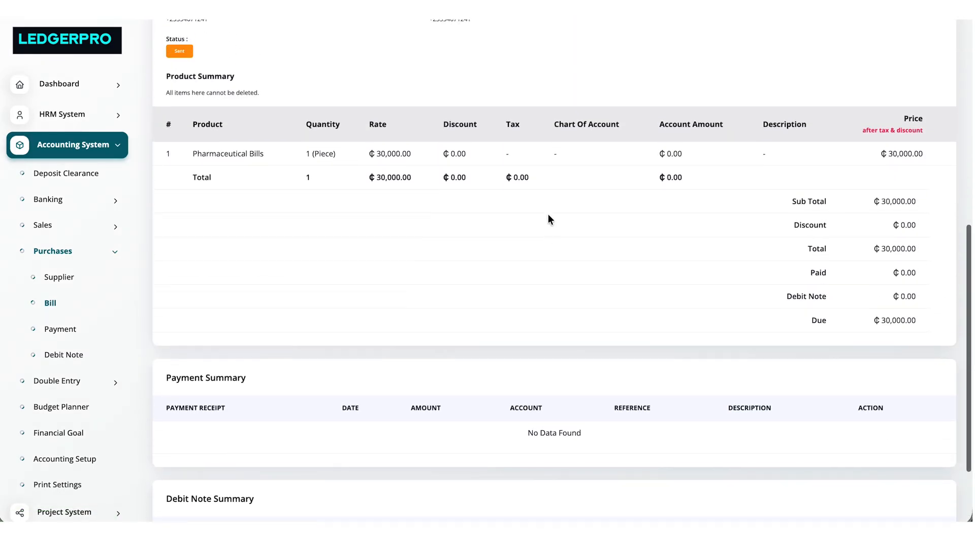
pyautogui.scroll(1, 547, 215)
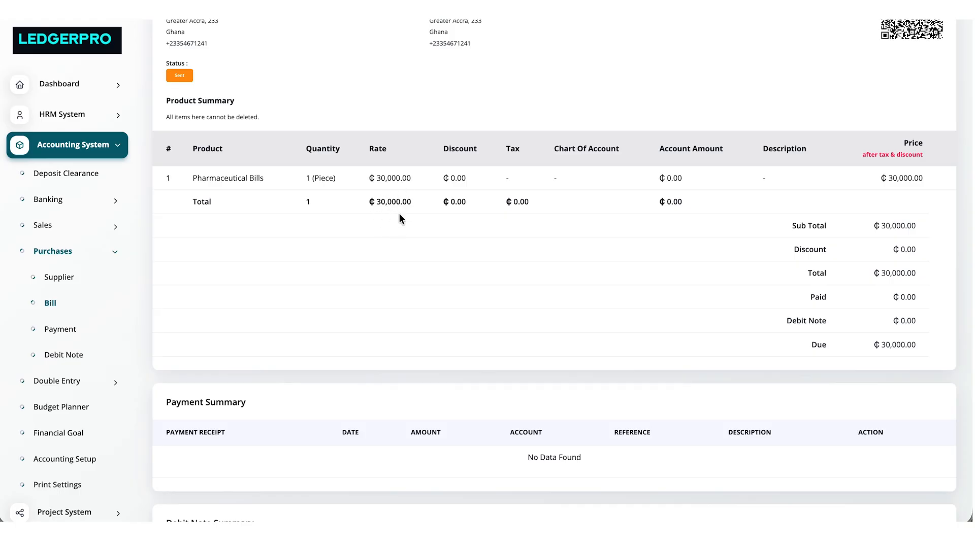
pyautogui.scroll(1, 458, 211)
pyautogui.scroll(7, 458, 211)
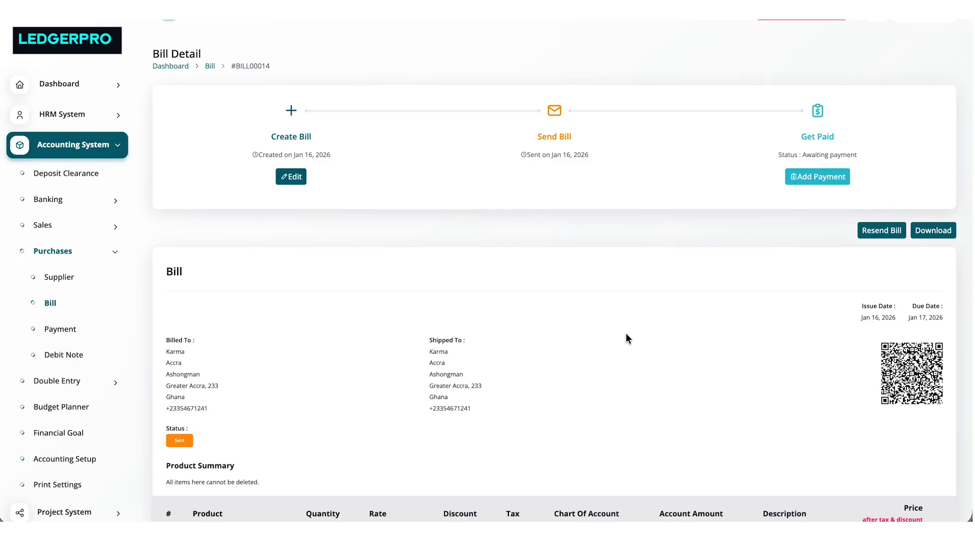
pyautogui.click(928, 231)
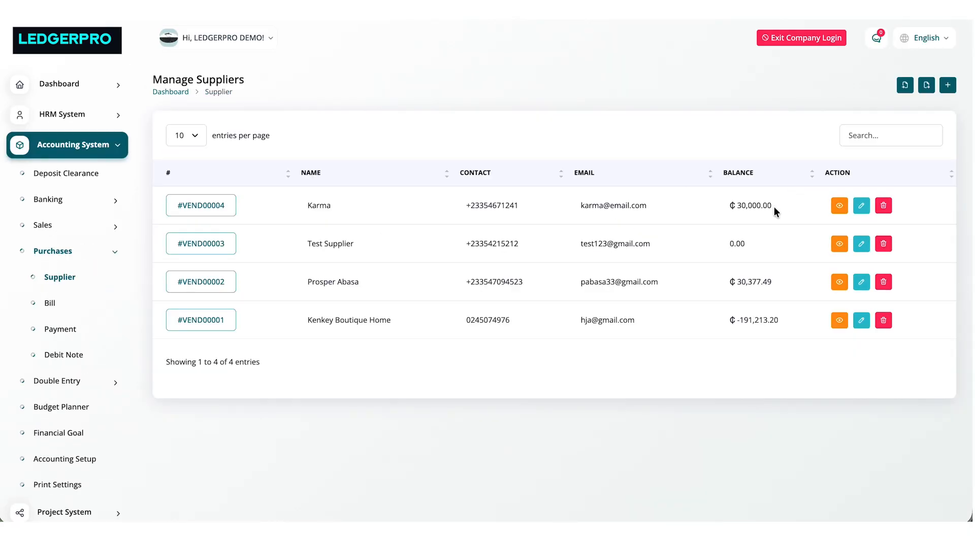
# Step: Check the Karma supplier's balance in the supplier list and return to the bills list
pyautogui.doubleClick(749, 208)
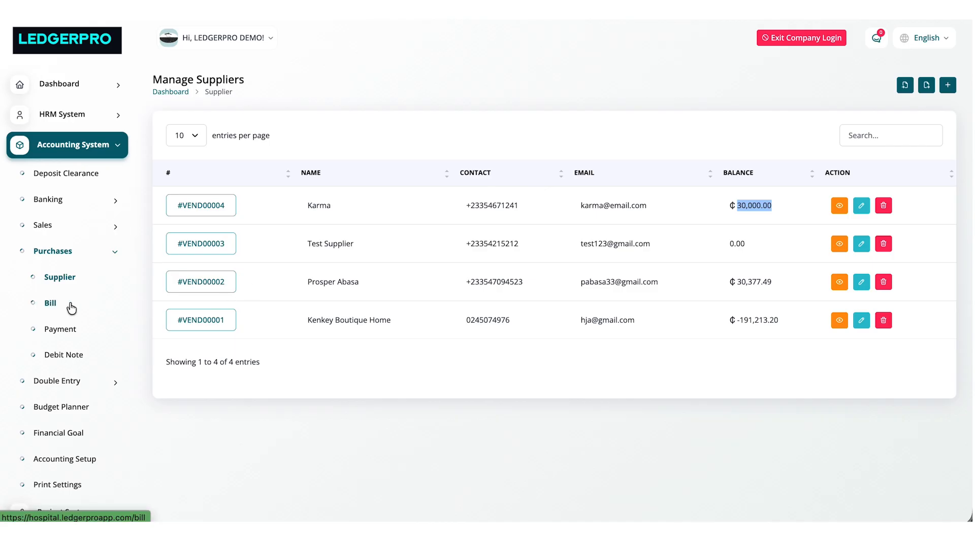
pyautogui.click(65, 307)
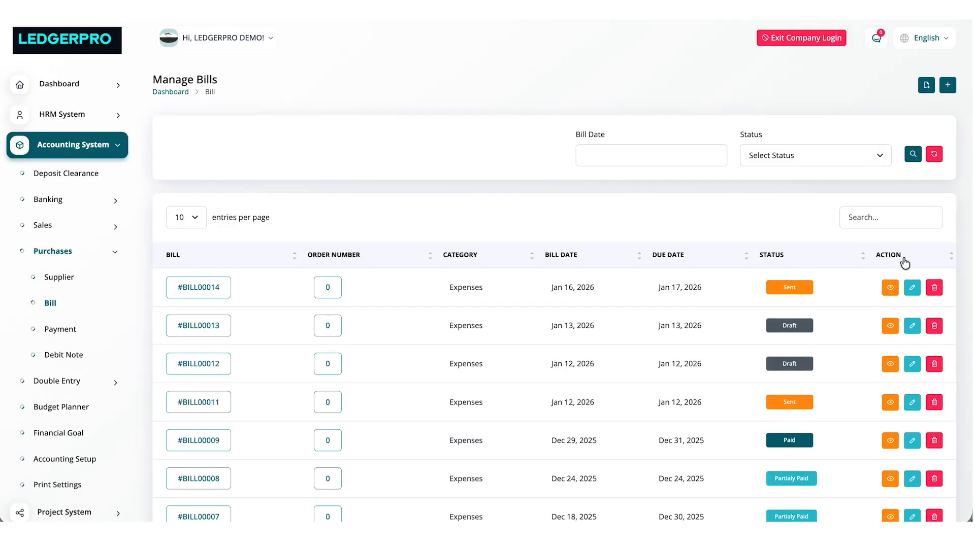
# Step: Open the details of the sent bill dated Jan 16, 2026, and start a payment dated 16/01/2026
pyautogui.click(891, 289)
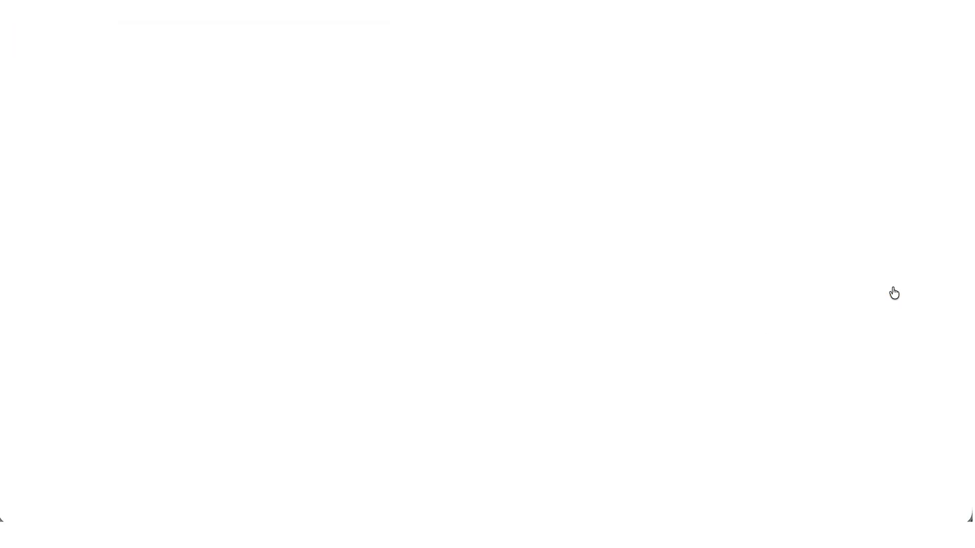
pyautogui.click(818, 203)
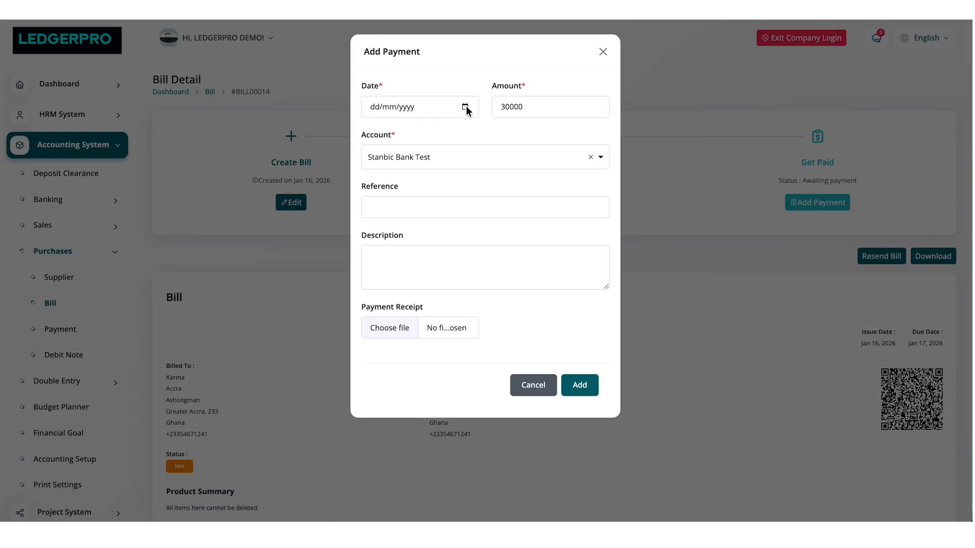
pyautogui.click(464, 107)
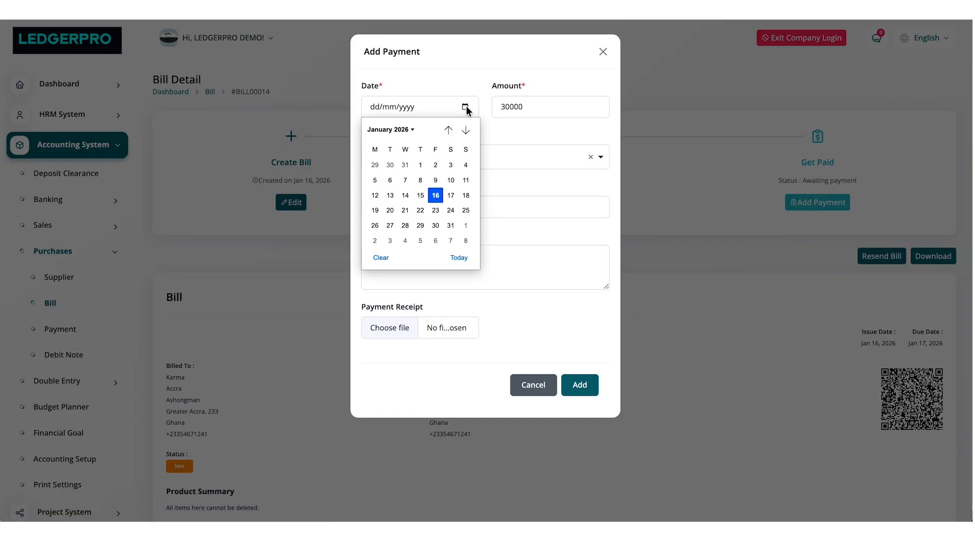
pyautogui.click(436, 195)
# Step: Set the payment amount to 15000
pyautogui.doubleClick(507, 107)
pyautogui.click(535, 108)
pyautogui.doubleClick(509, 107)
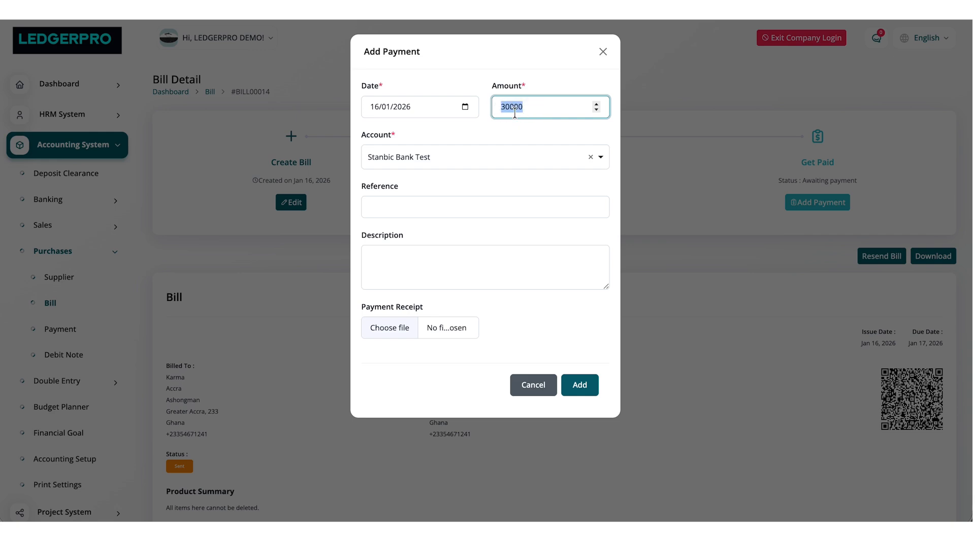
pyautogui.doubleClick(511, 109)
pyautogui.write('15000')
# Step: Choose the Consolidated Bank Ghana LedgerPro Demo LTD - salary account, set the payment amount to 100, and add the payment
pyautogui.click(480, 161)
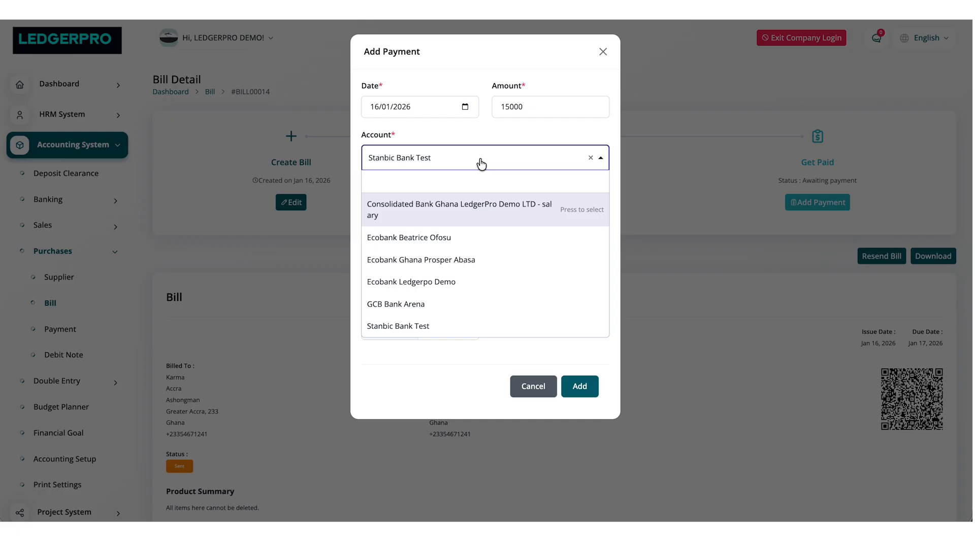
pyautogui.click(444, 212)
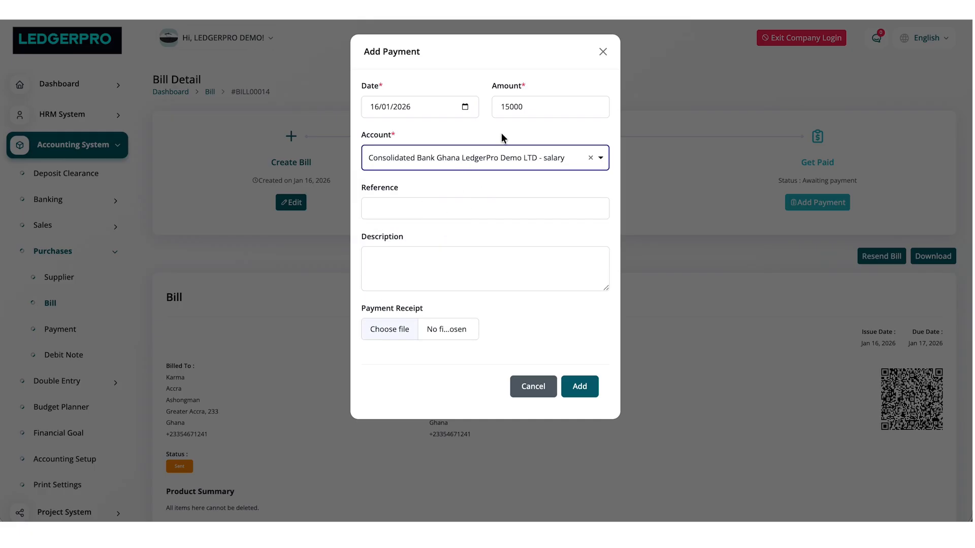
pyautogui.doubleClick(513, 108)
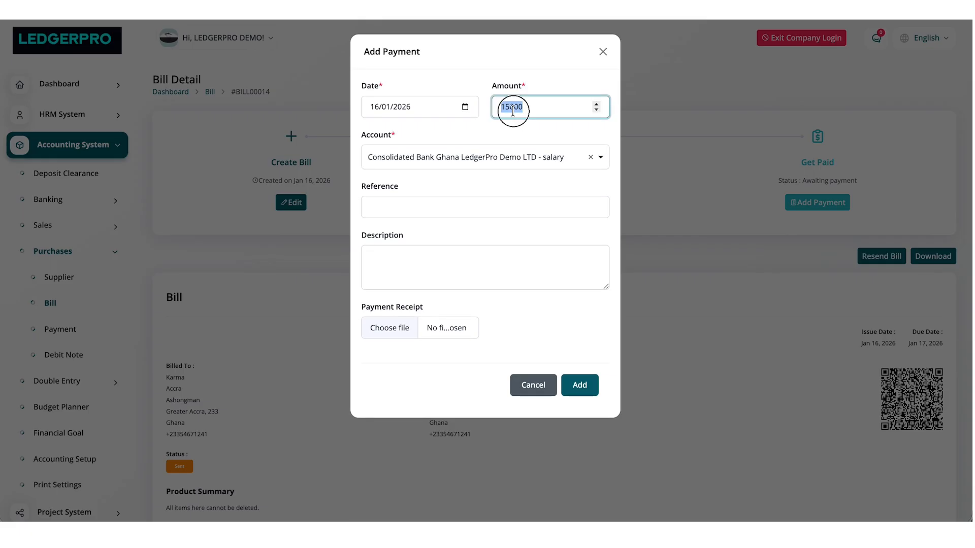
pyautogui.write('100')
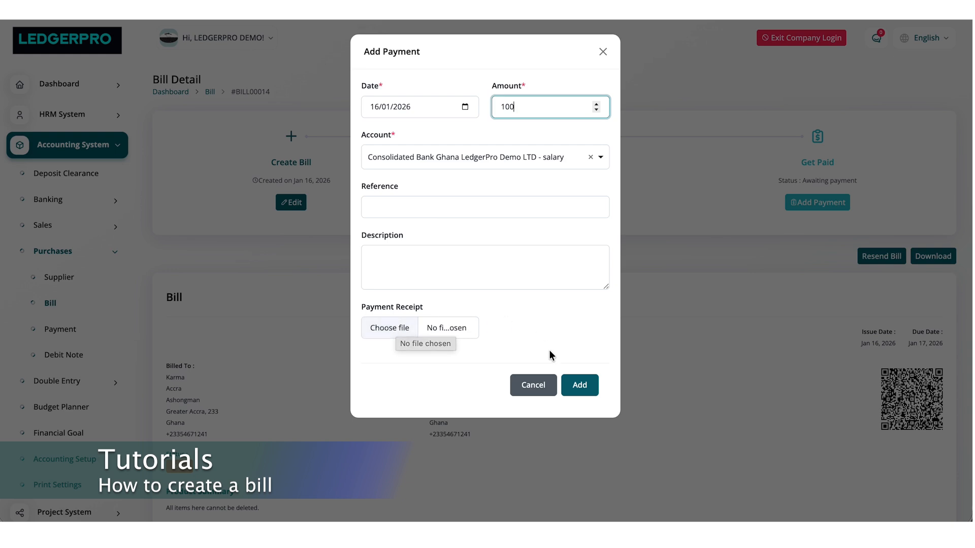
pyautogui.click(581, 389)
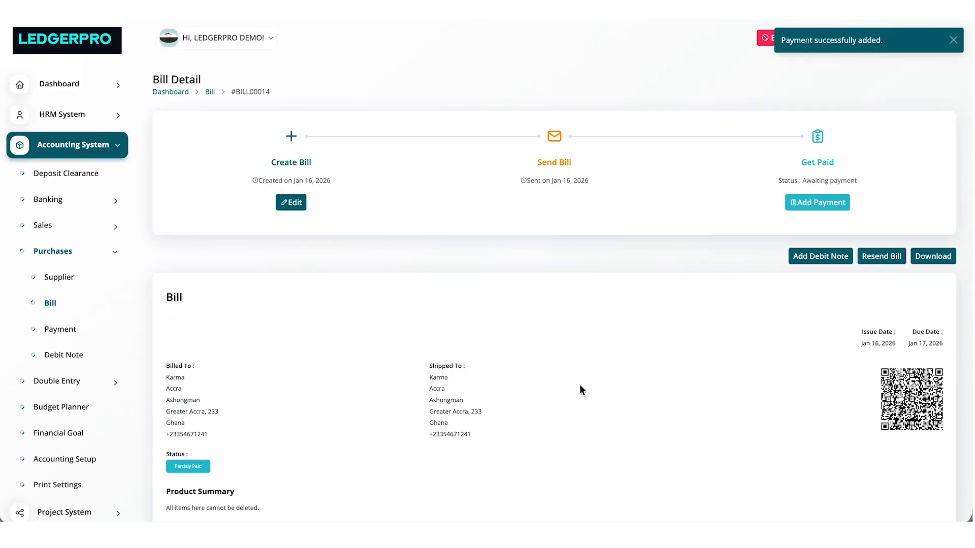
# Step: Review the bill's payment summary, and check the balance and due amount in the Karma supplier's details
pyautogui.scroll(-6, 580, 385)
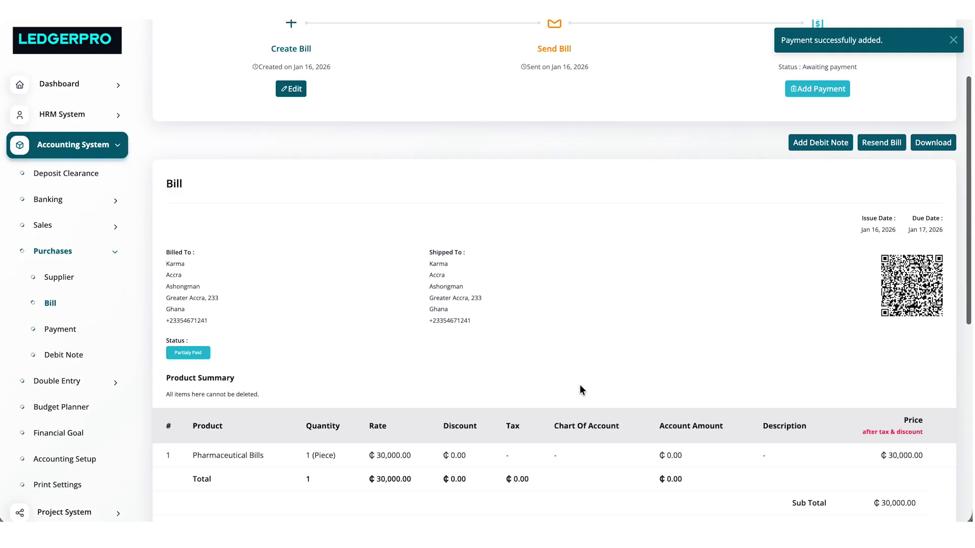
pyautogui.scroll(-4, 580, 389)
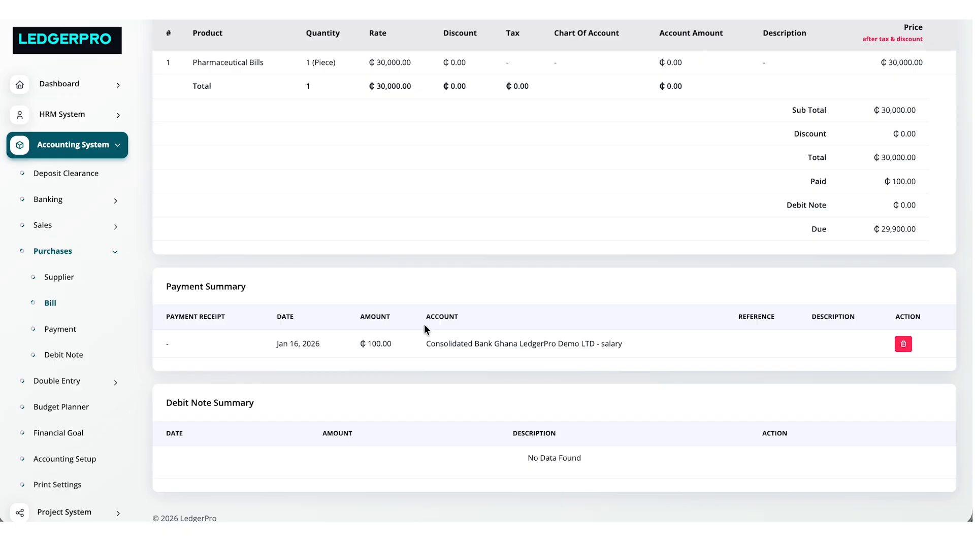
pyautogui.click(54, 278)
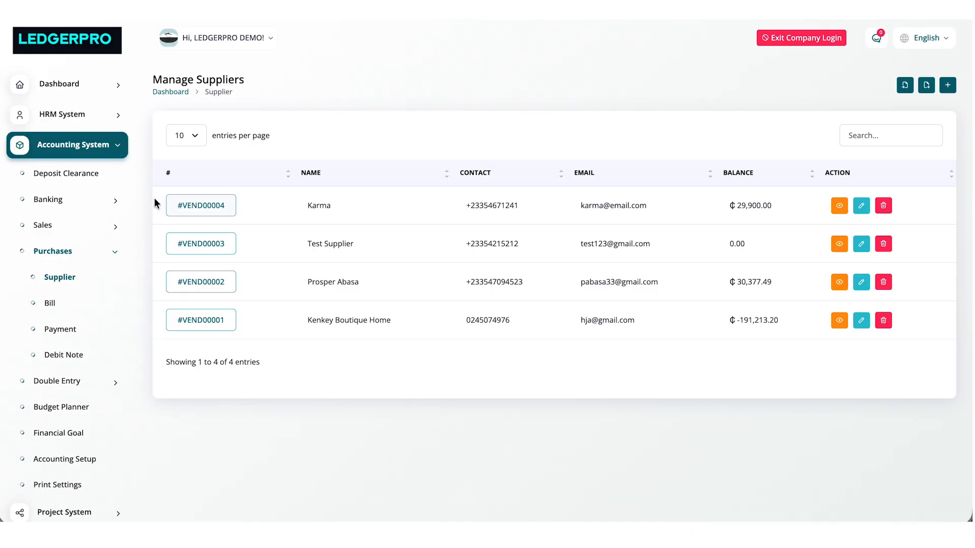
pyautogui.click(207, 205)
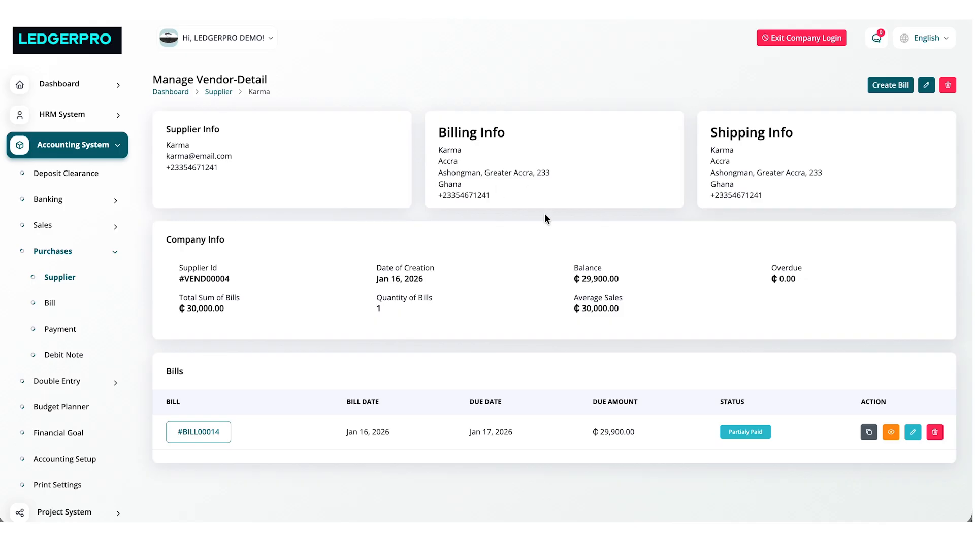
pyautogui.doubleClick(586, 269)
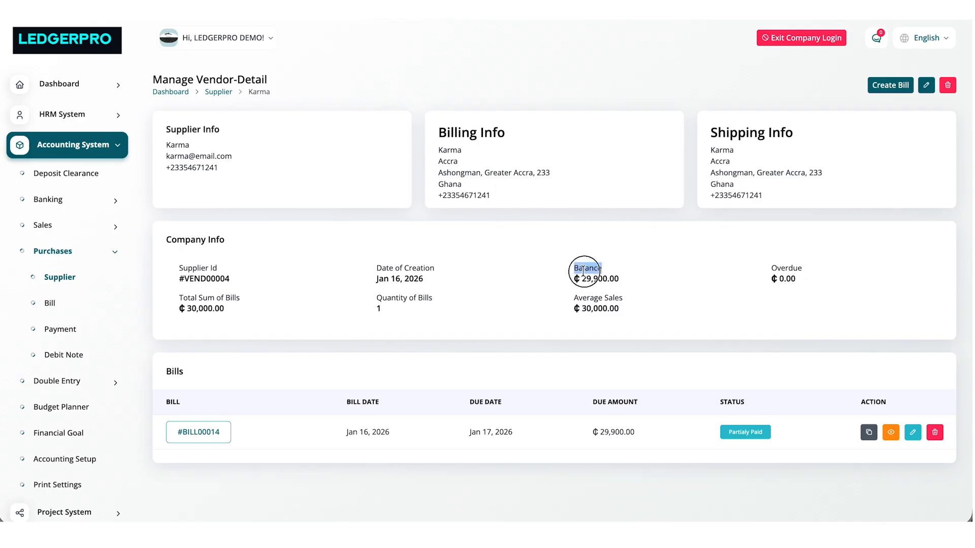
pyautogui.scroll(-1, 543, 321)
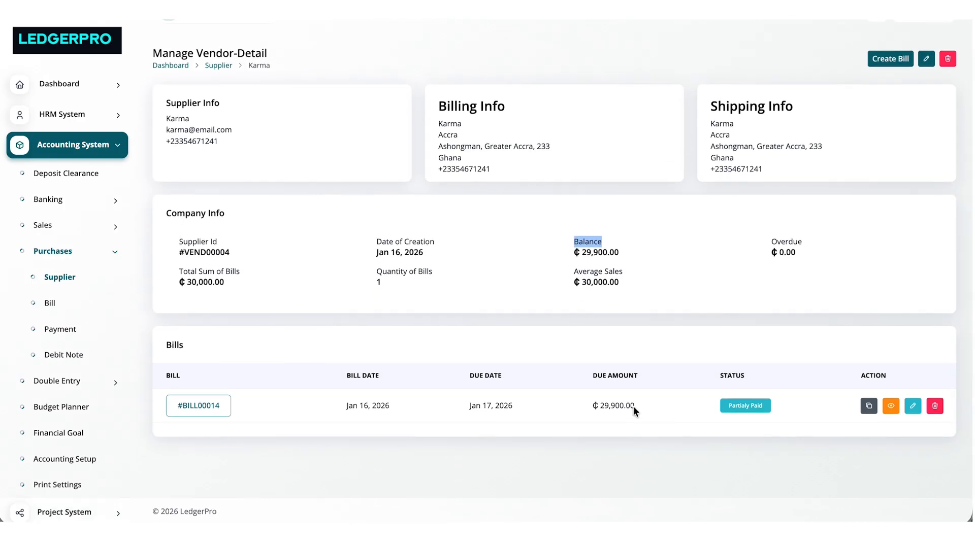
pyautogui.moveTo(700, 406); pyautogui.dragTo(231, 402)
# Step: Reopen the bill from the supplier's details to examine its totals and payments, and return to the bills list
pyautogui.click(198, 407)
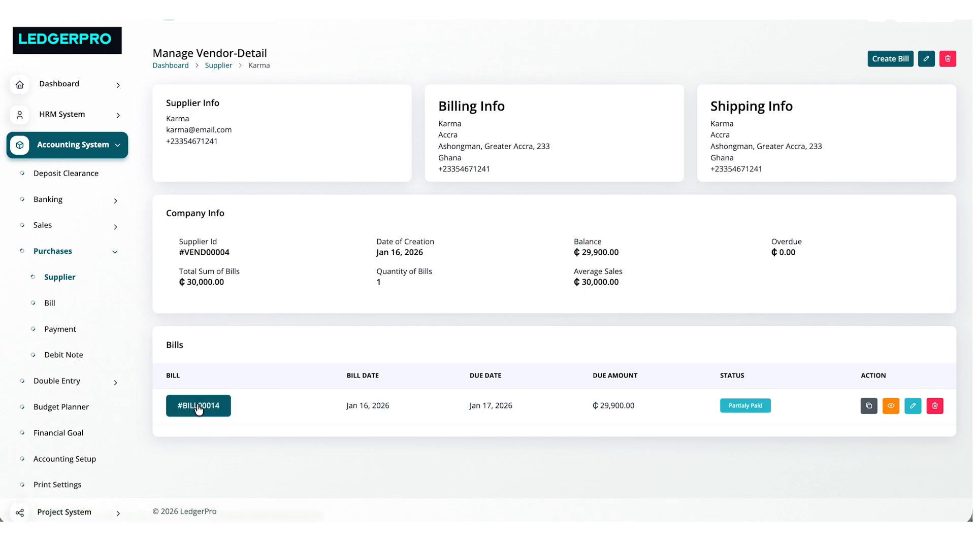
pyautogui.scroll(-10, 376, 400)
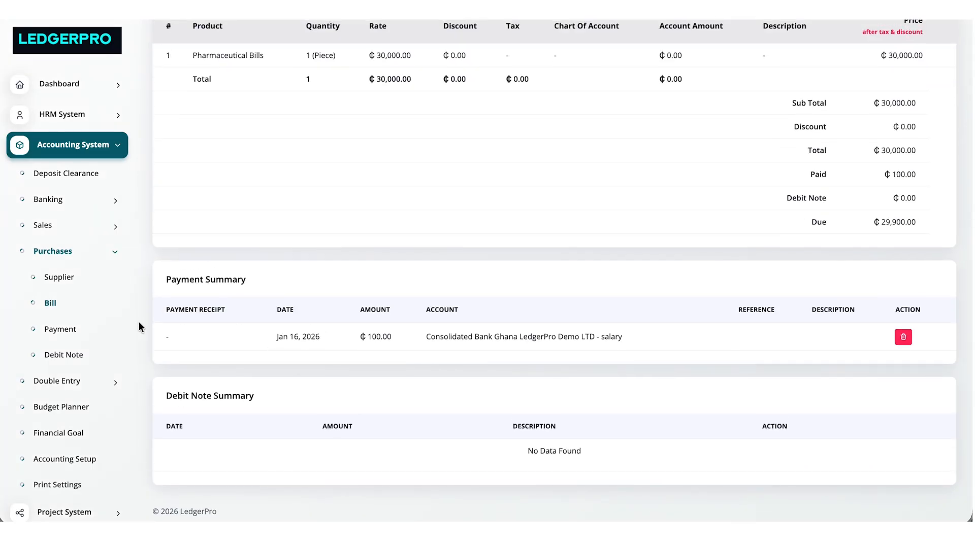
pyautogui.click(86, 313)
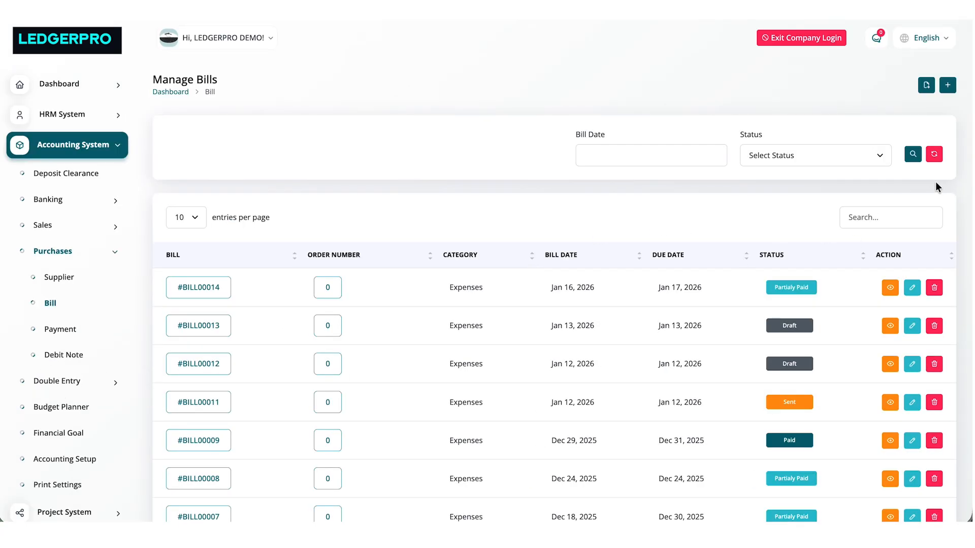
# Step: Add a second payment of 200 to the partially paid Jan 16, 2026 bill, dated 16/01/2026, from the Stanbic Bank Test account
pyautogui.click(891, 293)
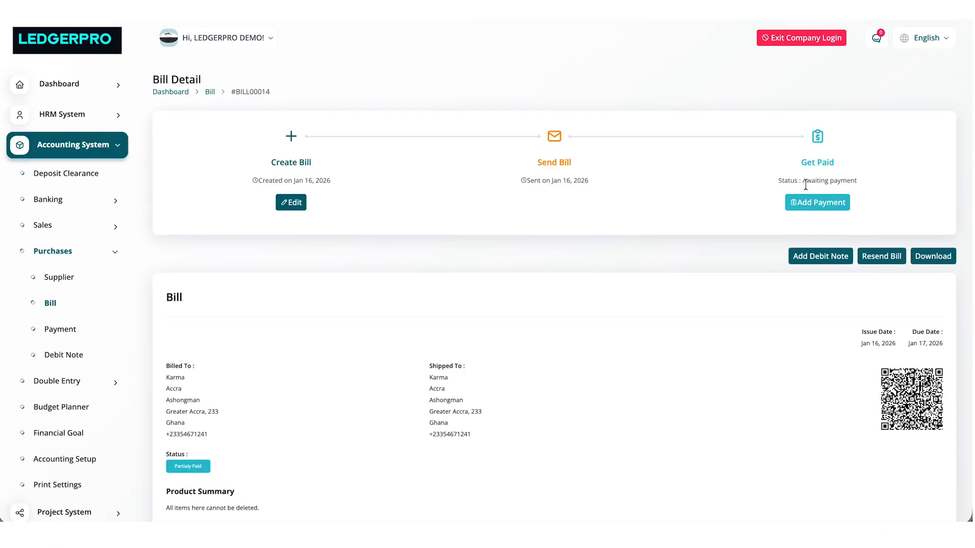
pyautogui.click(809, 205)
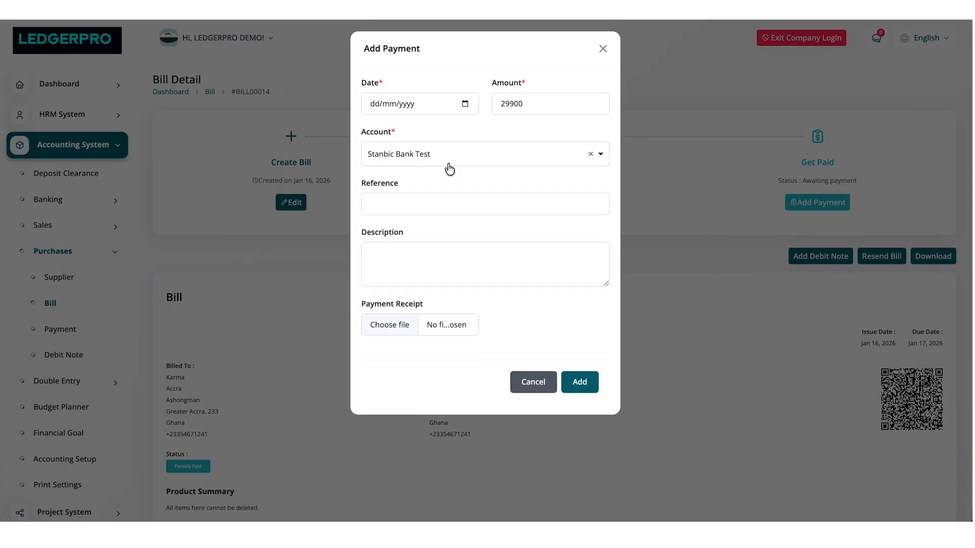
pyautogui.click(464, 105)
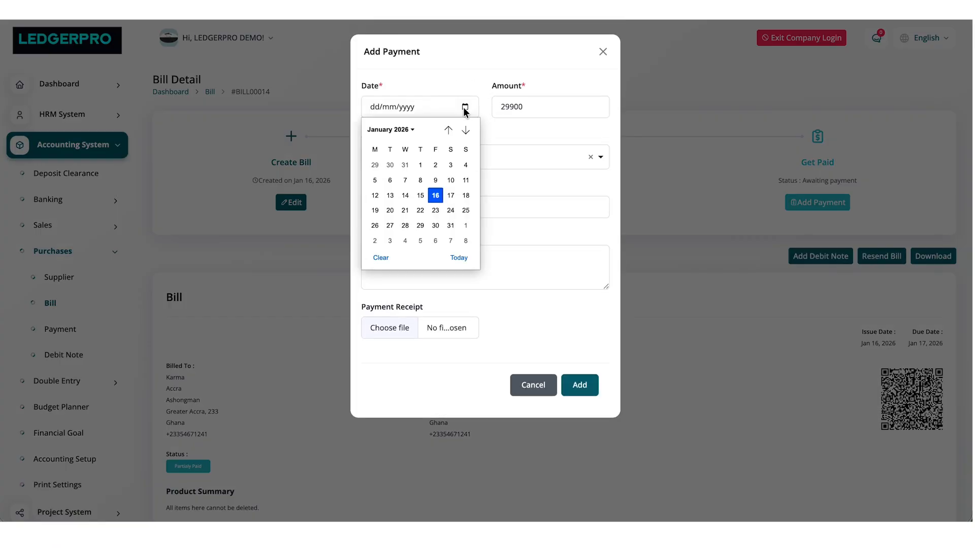
pyautogui.click(436, 196)
pyautogui.doubleClick(505, 107)
pyautogui.write('200')
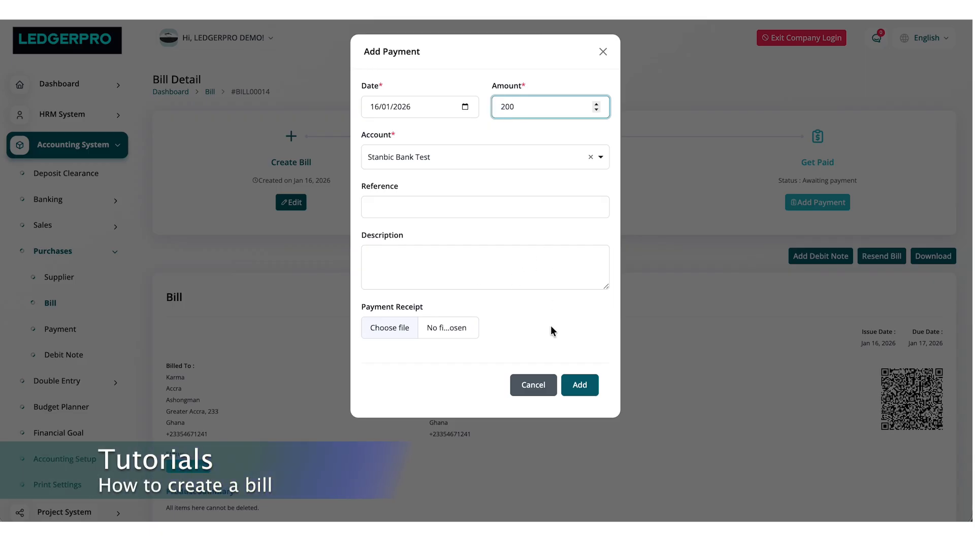
pyautogui.click(580, 387)
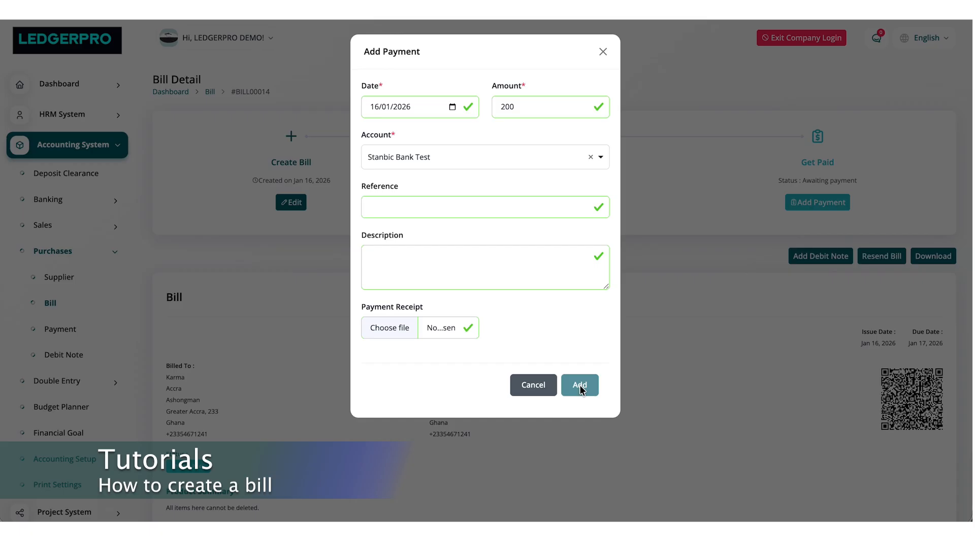
# Step: Review both payments in the bill's payment summary, and open the Karma supplier's details from the supplier list to check the balance
pyautogui.scroll(-10, 690, 412)
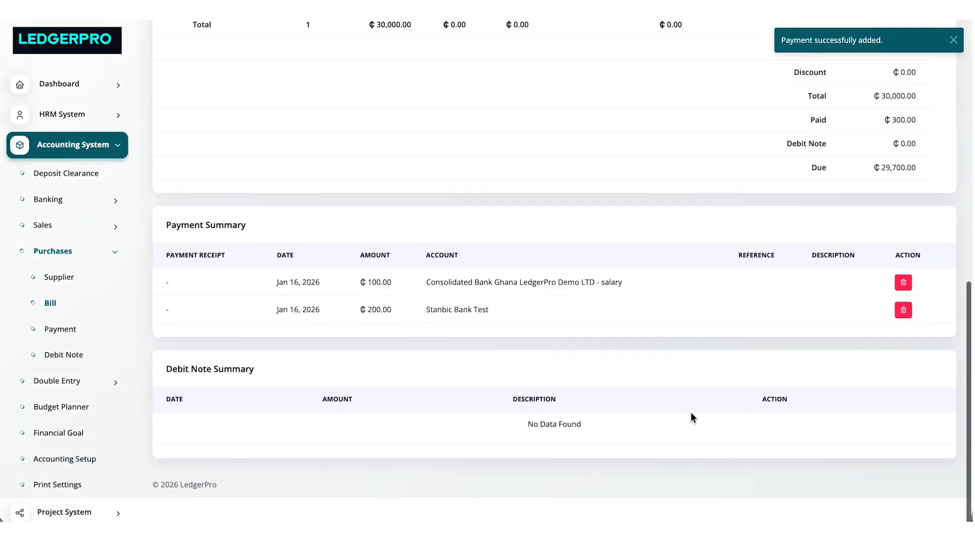
pyautogui.scroll(1, 609, 386)
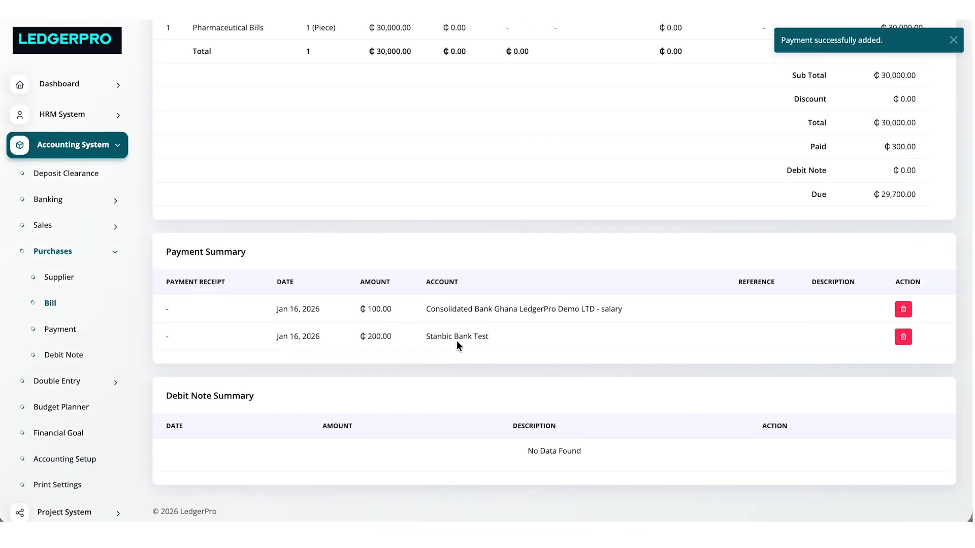
pyautogui.click(57, 283)
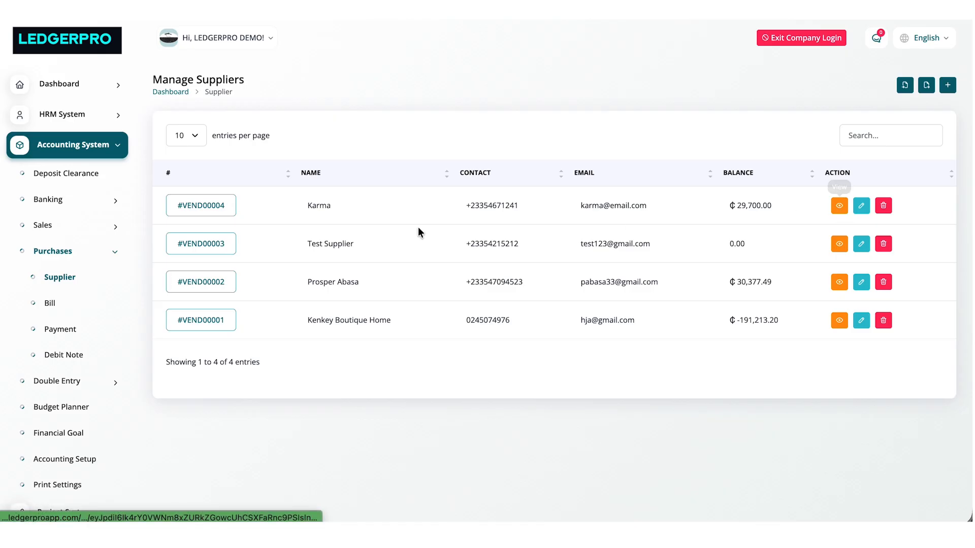
pyautogui.click(209, 203)
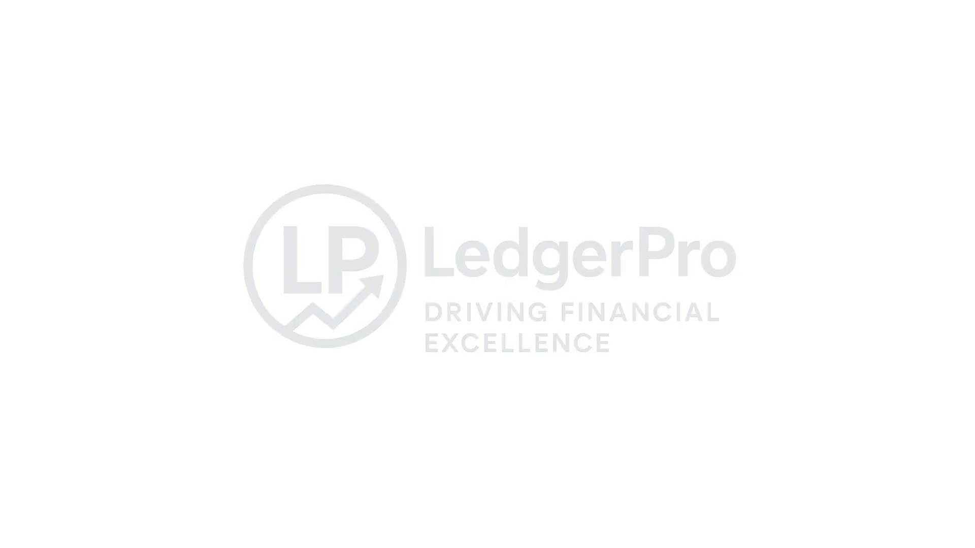